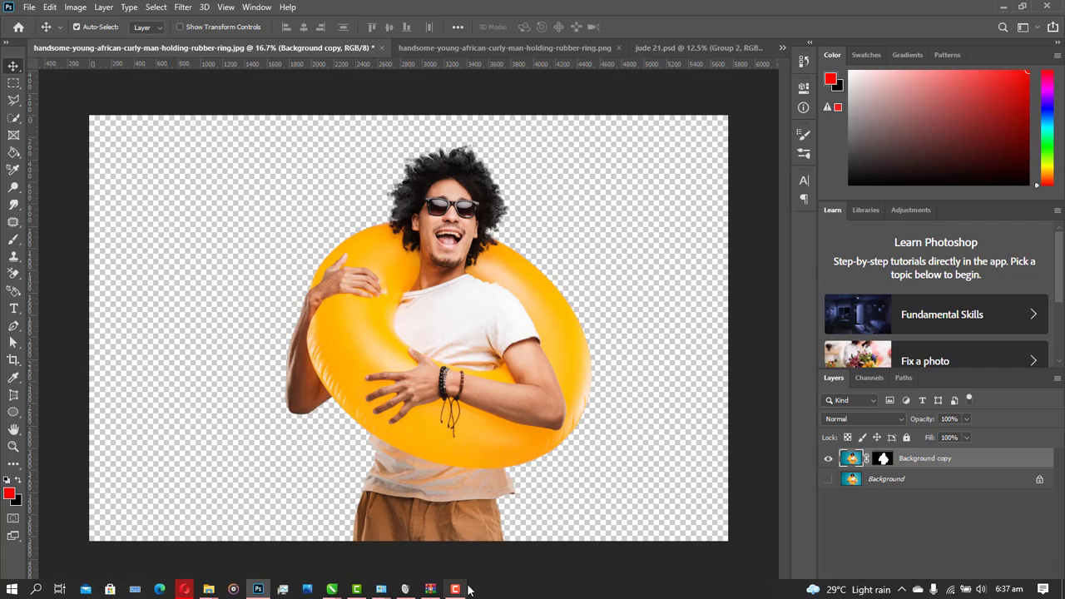
pyautogui.click(463, 588)
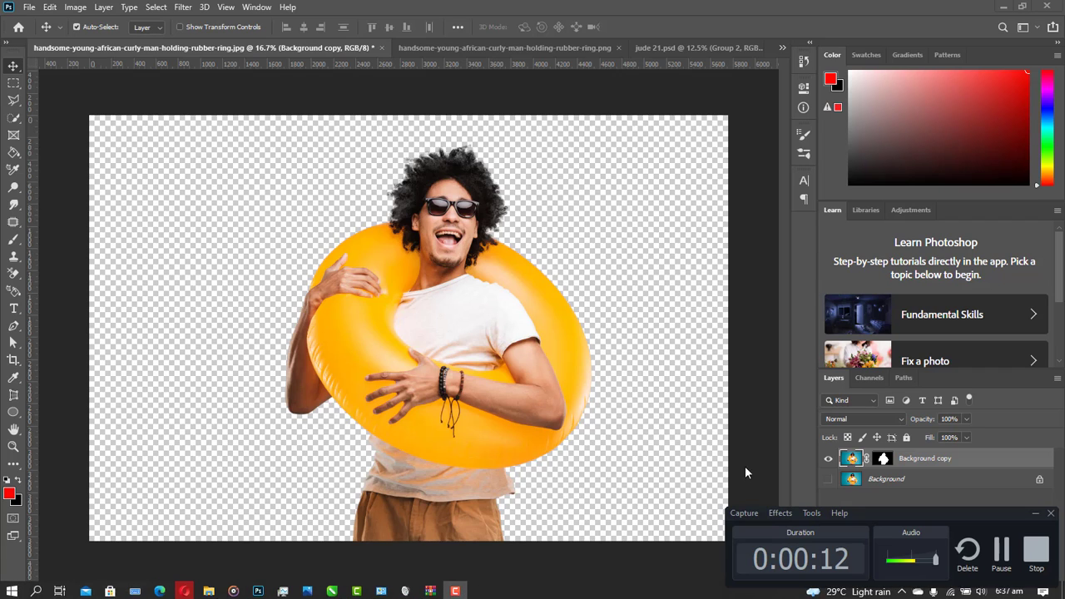
pyautogui.click(1035, 513)
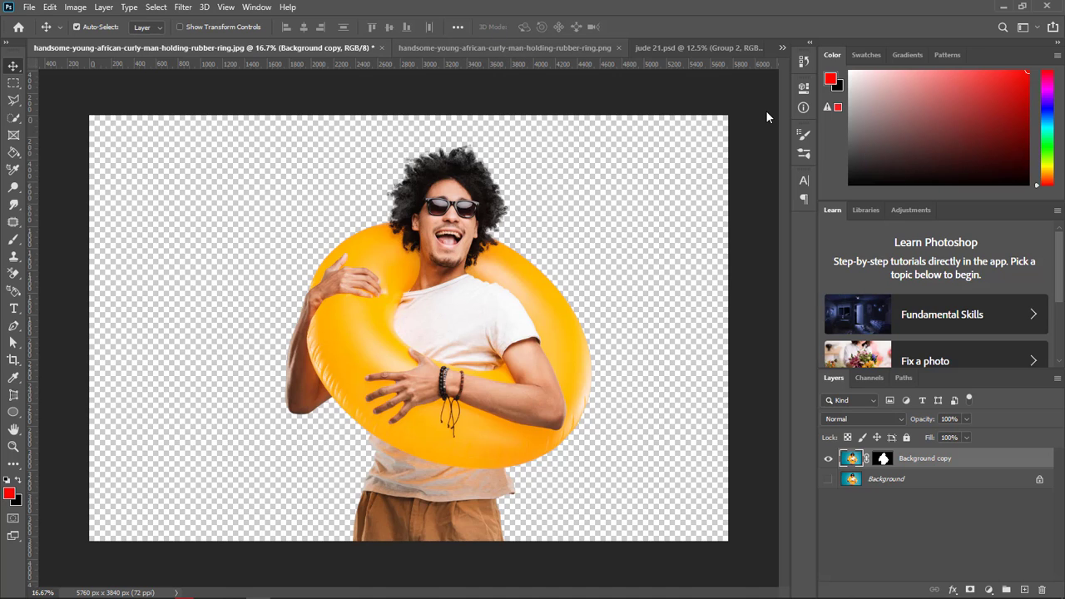
# Compare the yellow-ring JPG document with the red-ring PNG version of the same photo.
pyautogui.click(509, 50)
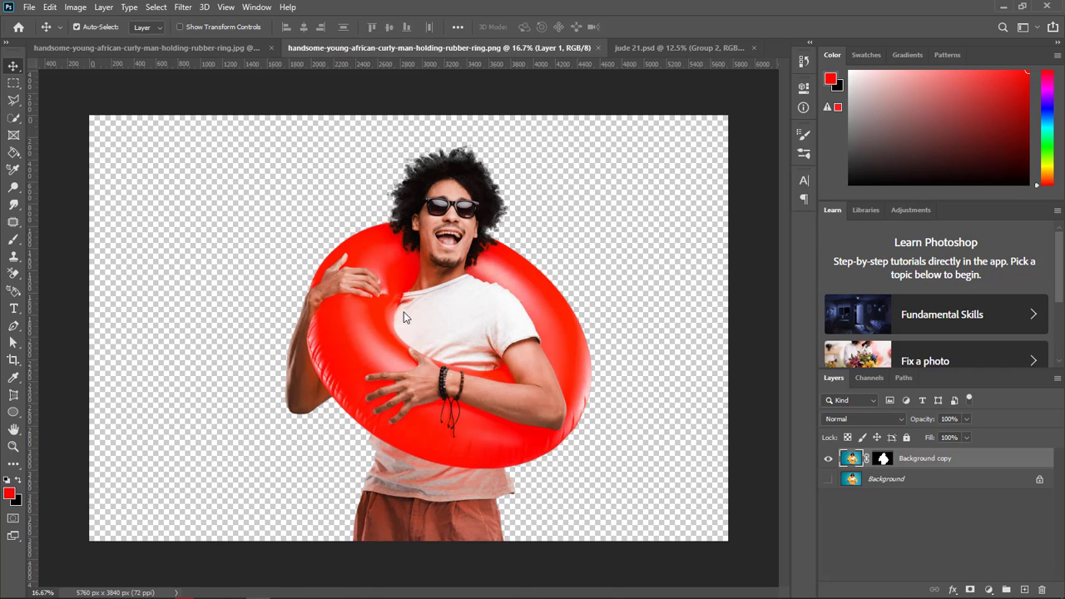
pyautogui.click(179, 48)
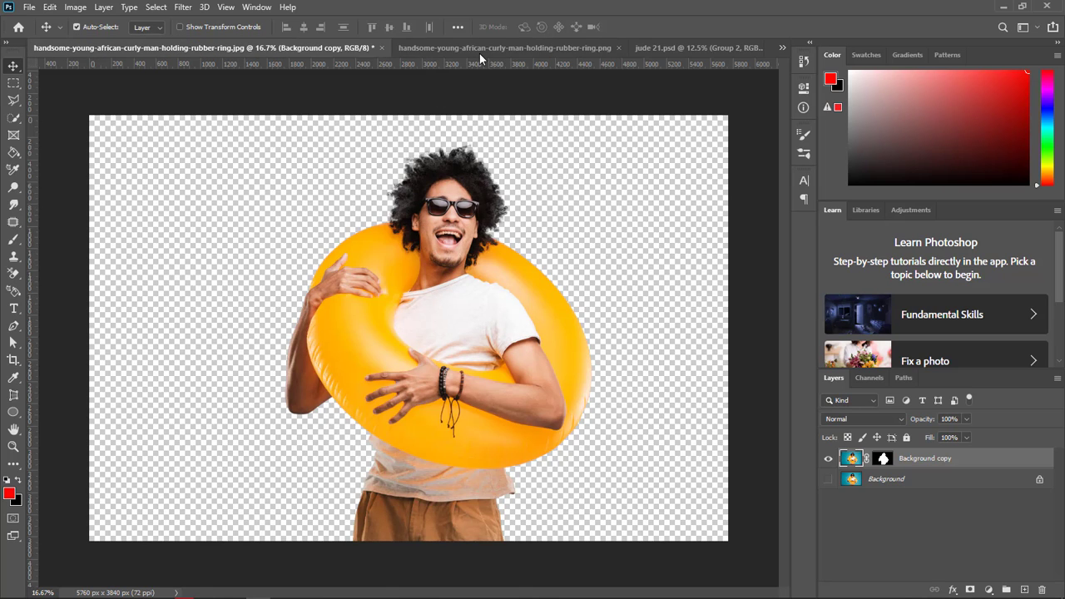
pyautogui.hotkey('ctrl', 'Tab')
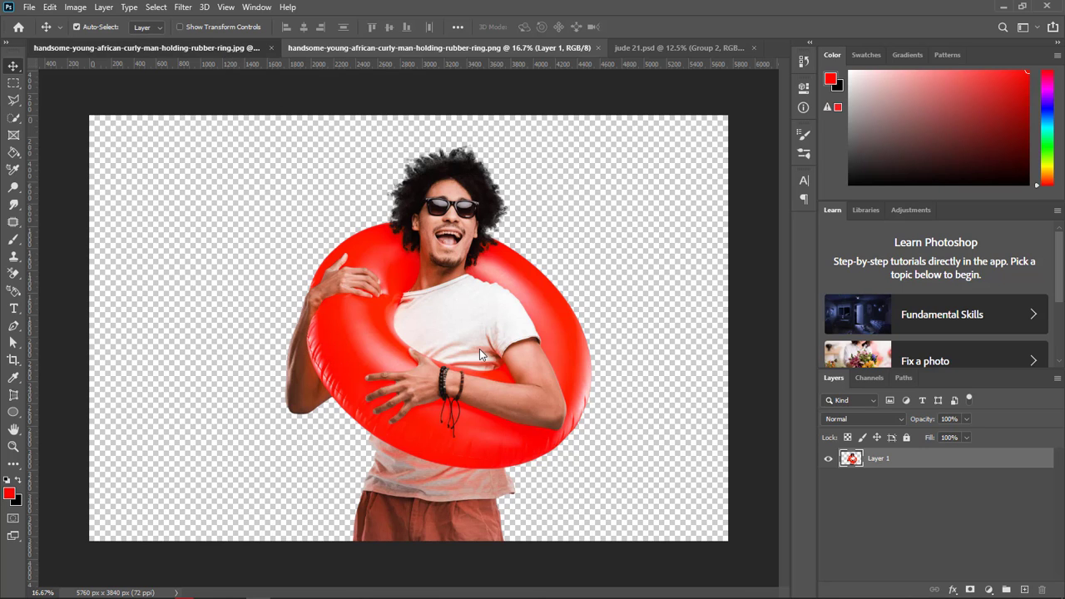
pyautogui.hotkey('ctrl', 'shift', 'Tab')
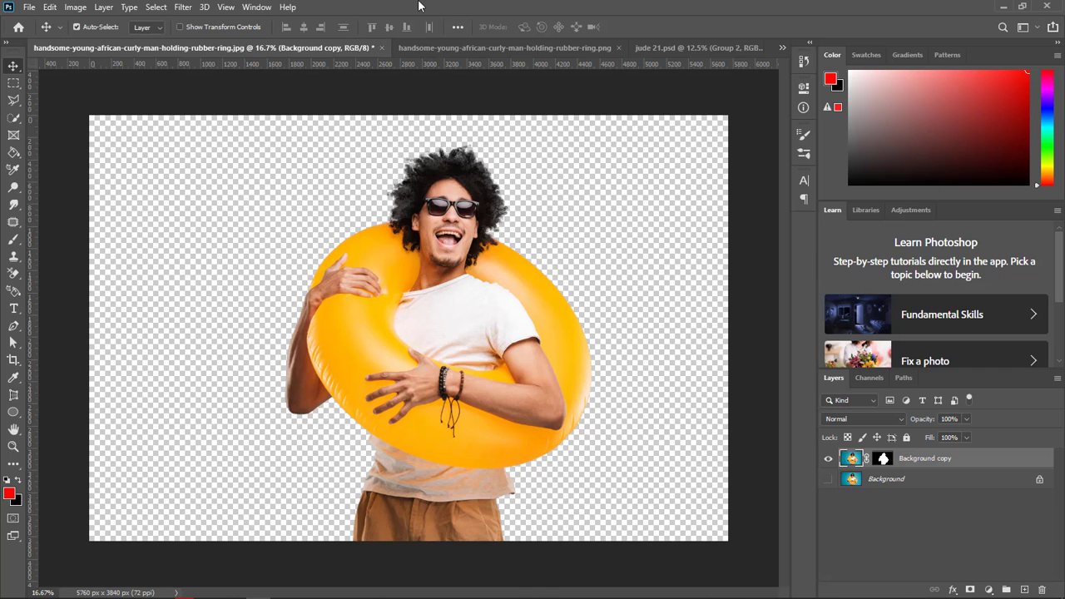
pyautogui.click(495, 48)
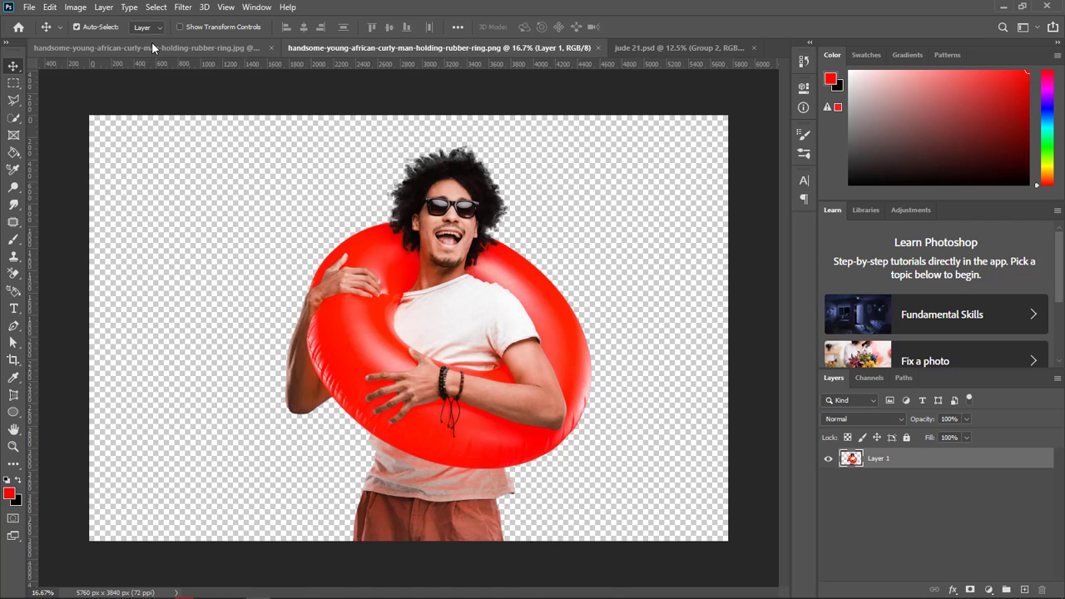
pyautogui.hotkey('ctrl', 'shift', 'Tab')
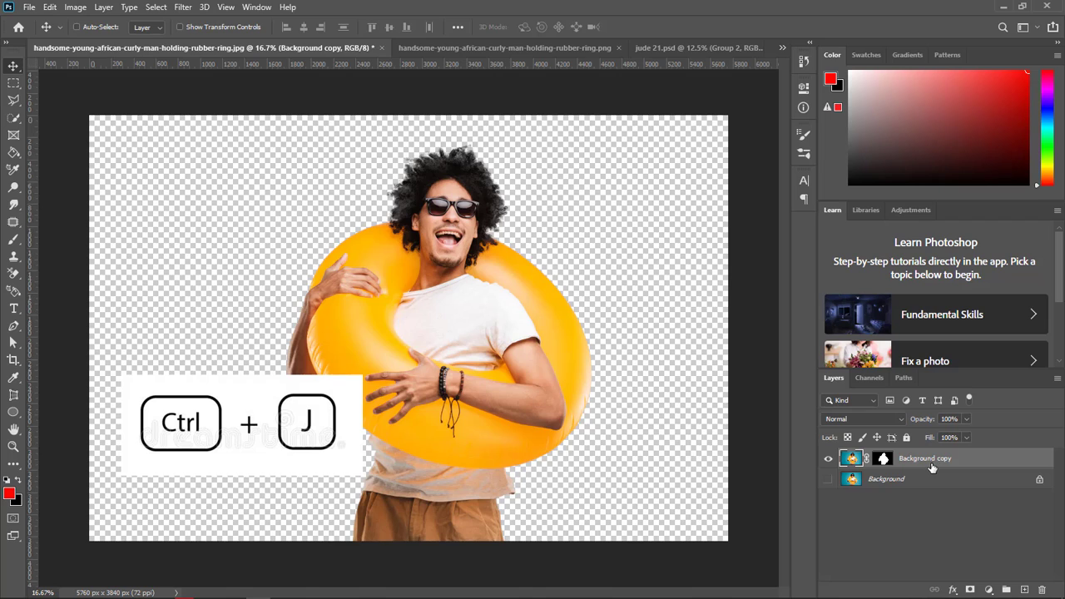
# Duplicate the masked Background copy layer and convert the duplicate to a smart object.
pyautogui.hotkey('ctrl', 'j')
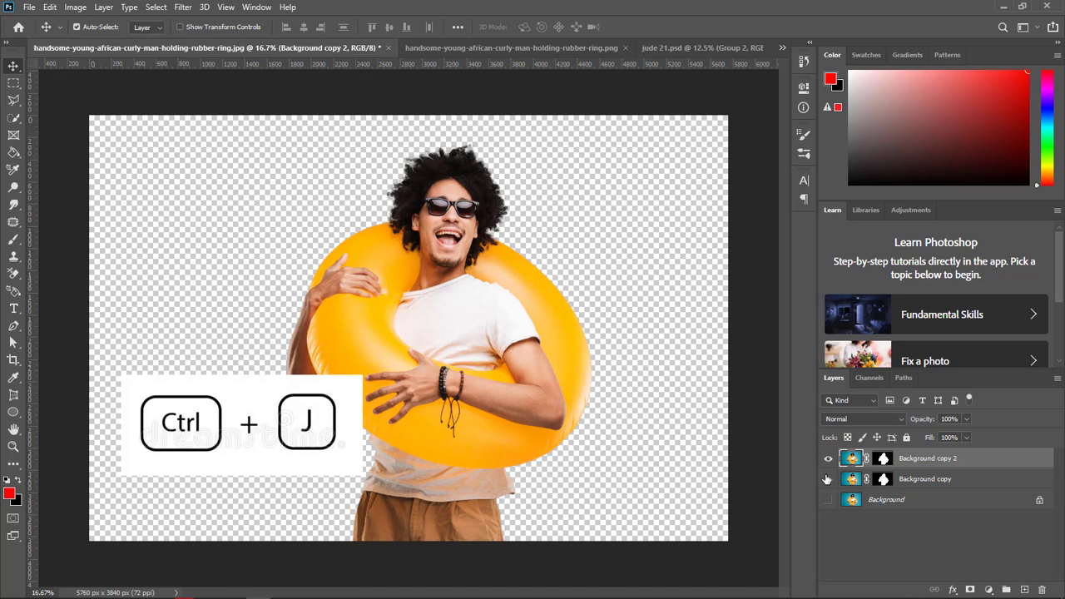
pyautogui.rightClick(932, 464)
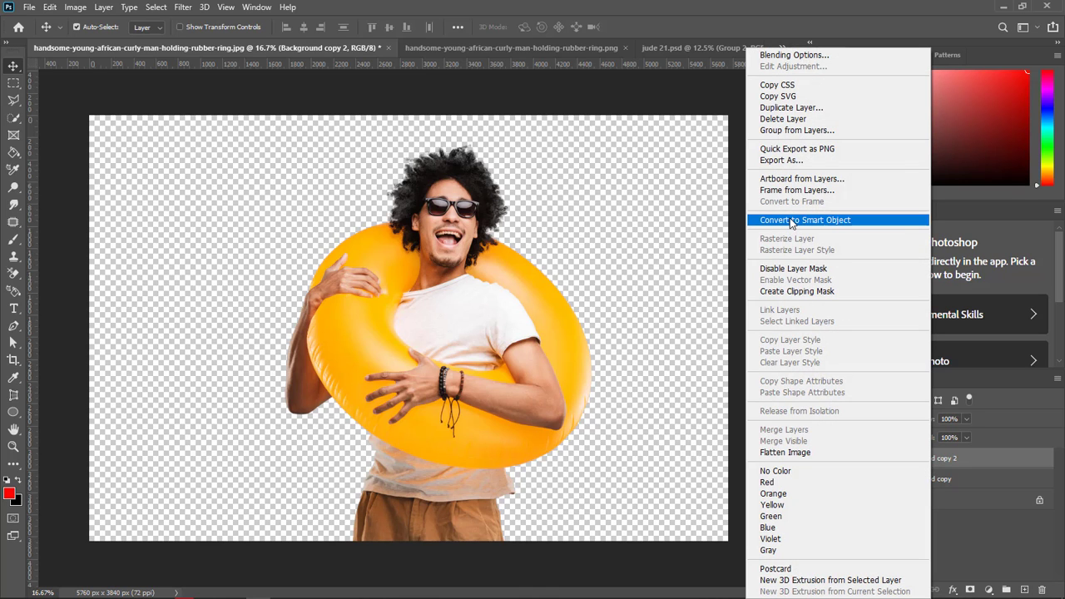
pyautogui.click(791, 221)
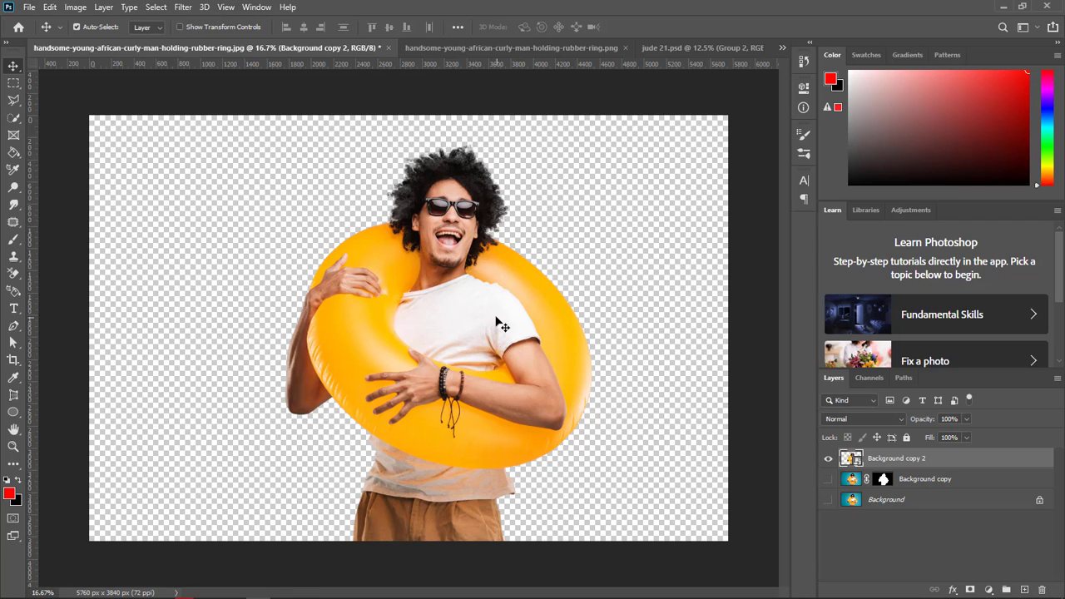
# Start a Hue/Saturation adjustment on the smart object layer and target the Yellows range.
pyautogui.click(76, 7)
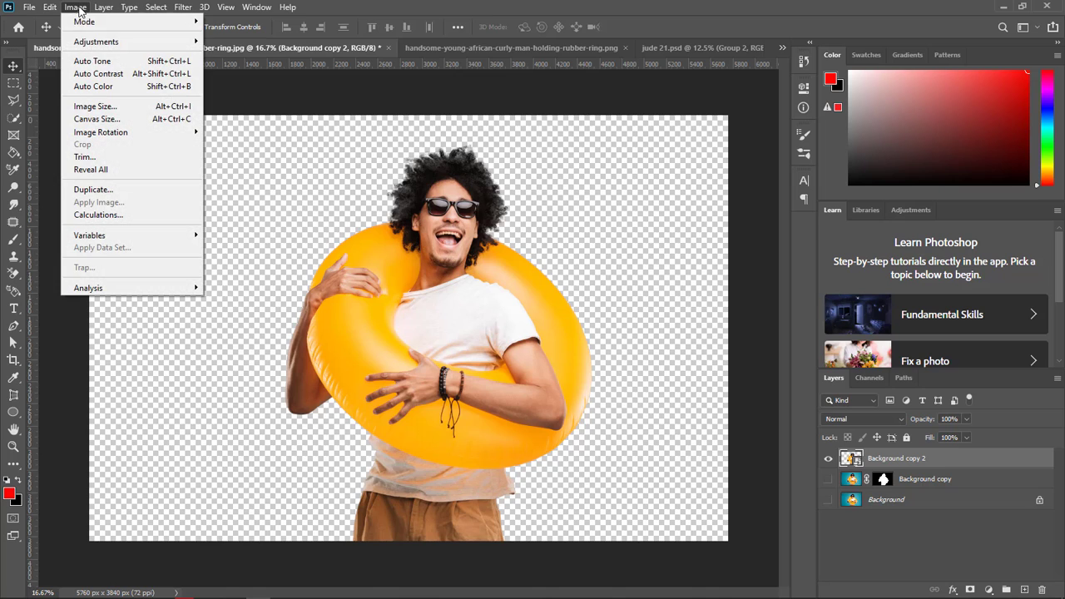
pyautogui.moveTo(91, 42)
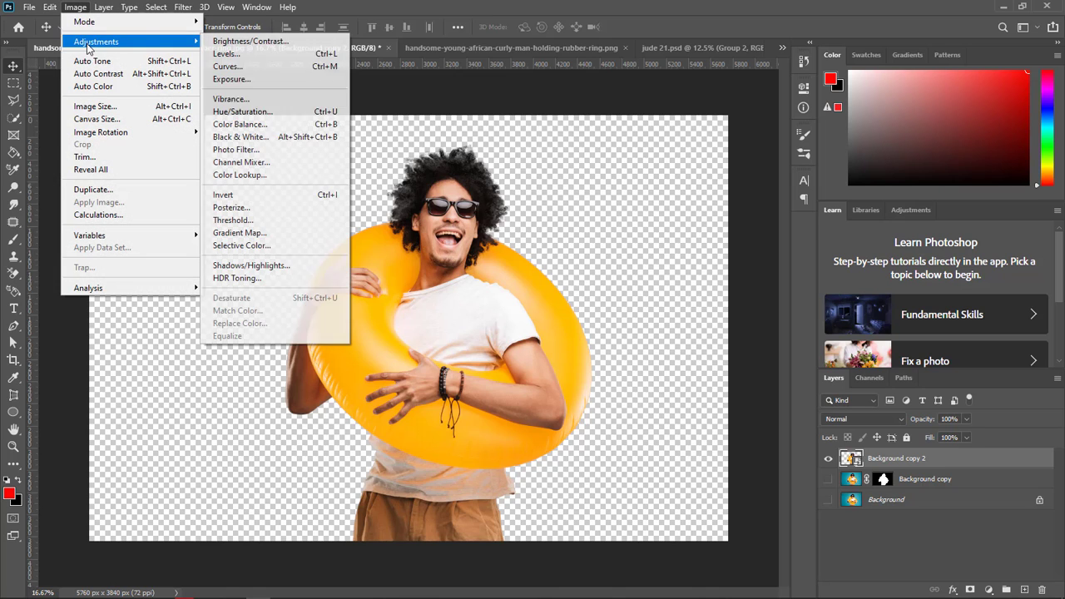
pyautogui.click(276, 114)
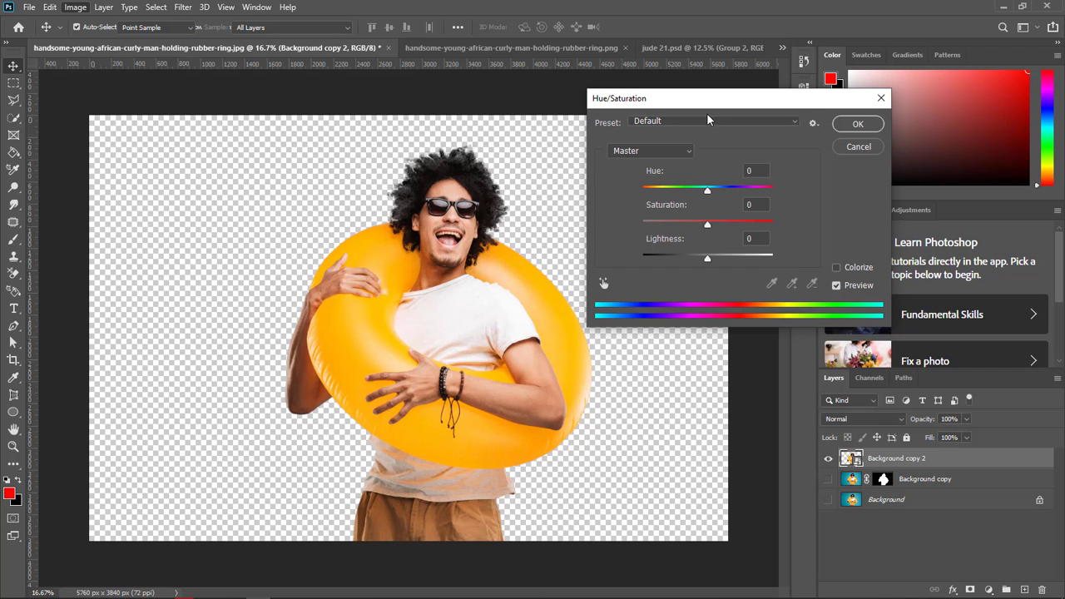
pyautogui.moveTo(702, 102); pyautogui.dragTo(795, 97)
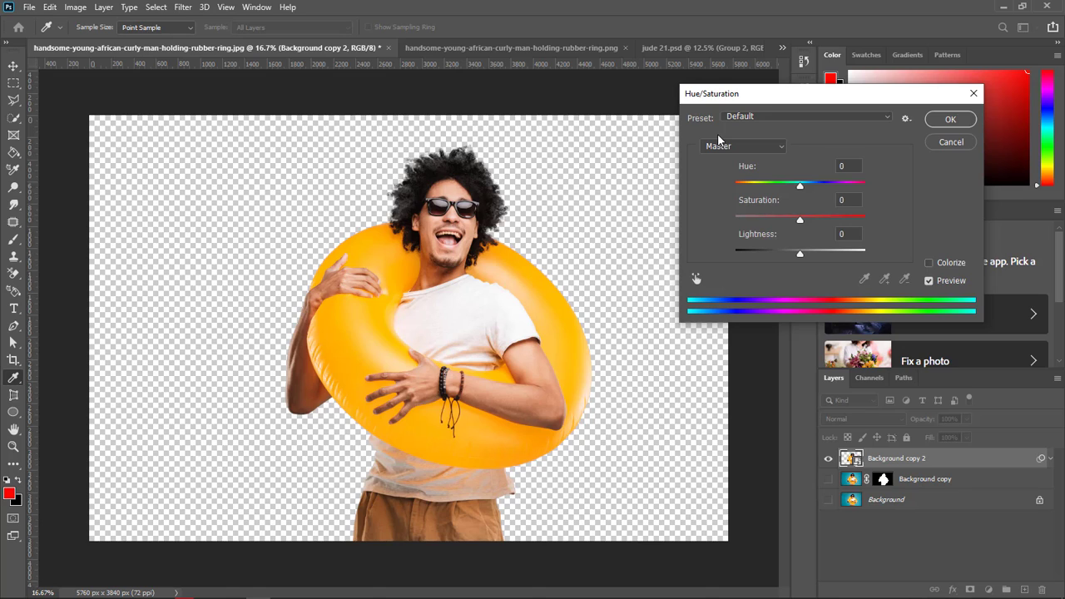
pyautogui.click(762, 154)
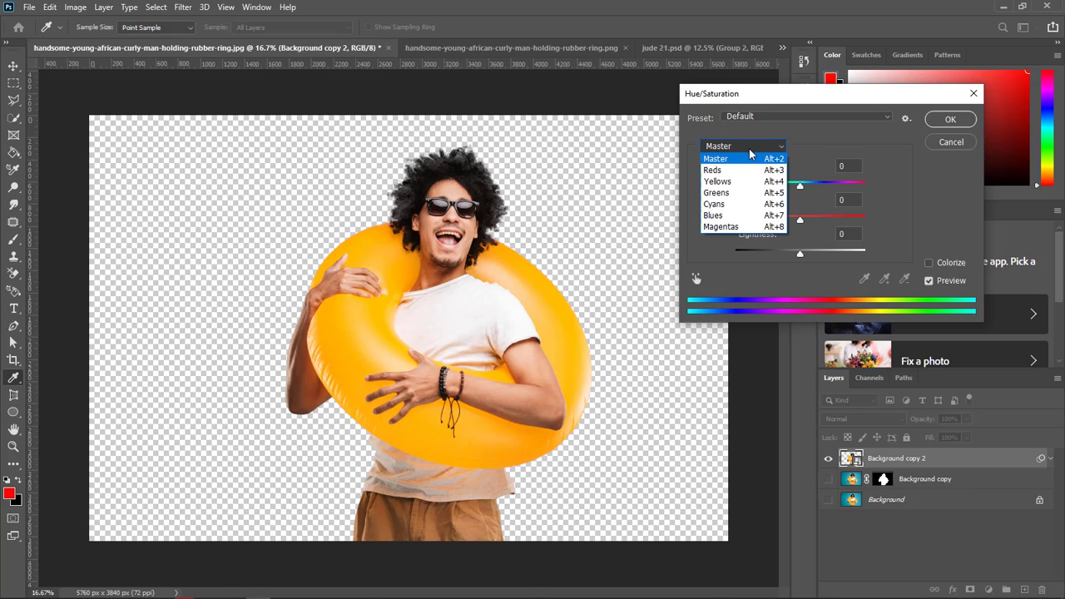
pyautogui.click(737, 189)
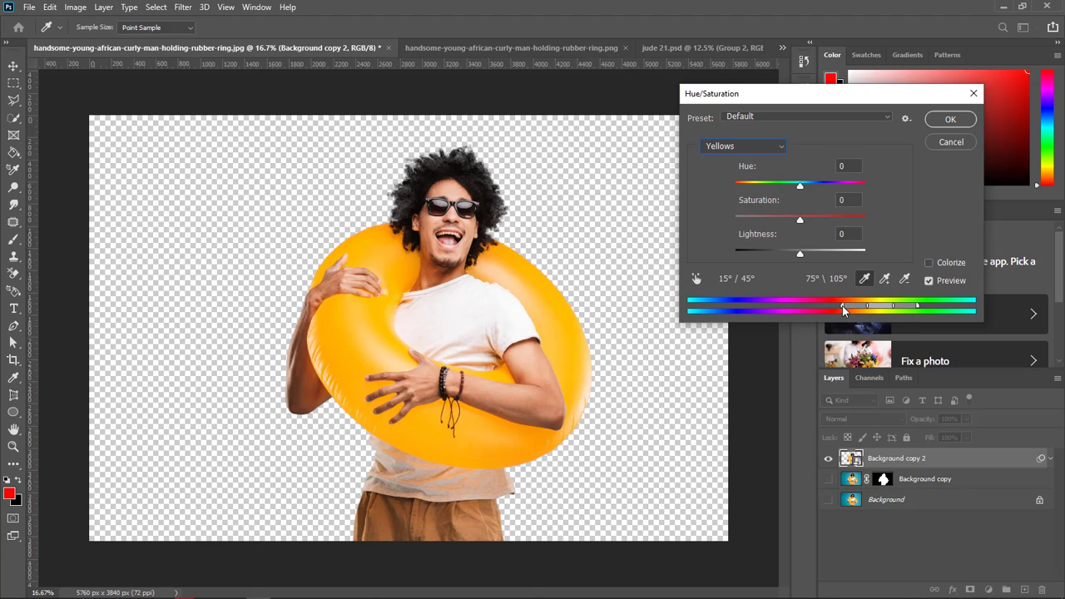
# Narrow the Yellows range to 22°/34° and 64°\80°, and set its Hue to -41 to turn the ring red.
pyautogui.moveTo(843, 310); pyautogui.dragTo(859, 313)
pyautogui.moveTo(870, 310); pyautogui.dragTo(879, 312)
pyautogui.moveTo(879, 309); pyautogui.dragTo(870, 313)
pyautogui.moveTo(895, 309); pyautogui.dragTo(853, 308)
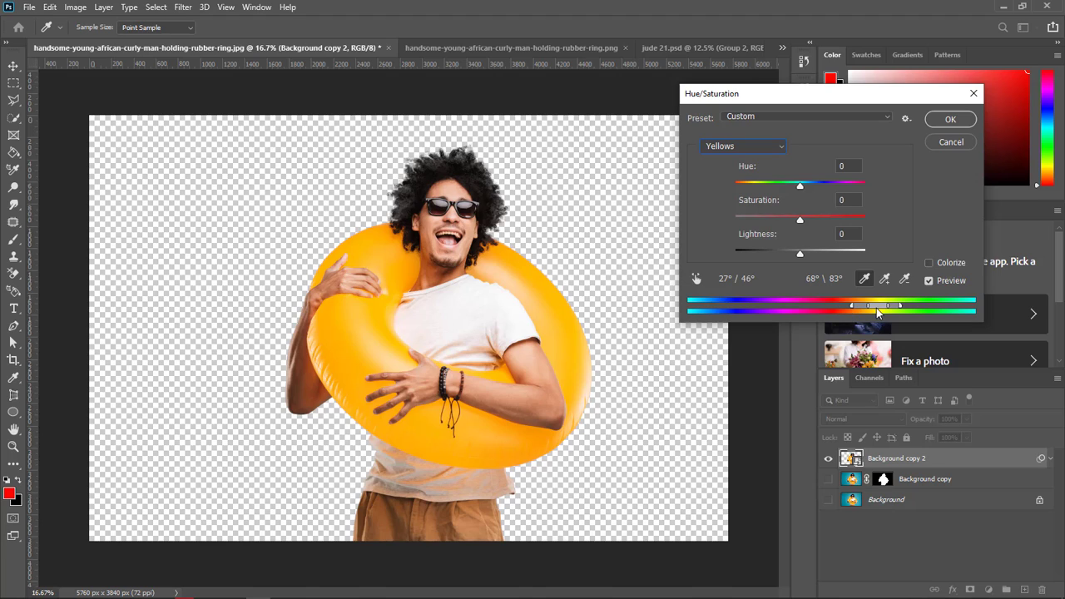
pyautogui.moveTo(890, 312); pyautogui.dragTo(897, 310)
pyautogui.moveTo(852, 309); pyautogui.dragTo(850, 310)
pyautogui.moveTo(869, 312); pyautogui.dragTo(861, 312)
pyautogui.moveTo(801, 191); pyautogui.dragTo(774, 202)
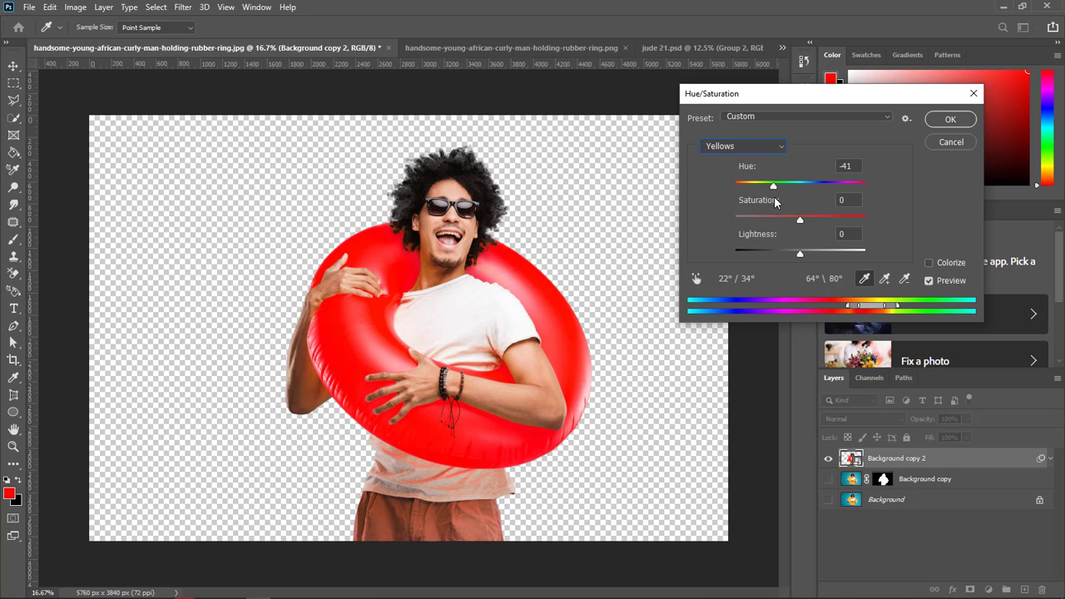
# Try extending the lower falloff of the Yellows range to 17°, and undo the change.
pyautogui.press('Tab')
pyautogui.moveTo(847, 306); pyautogui.dragTo(846, 308)
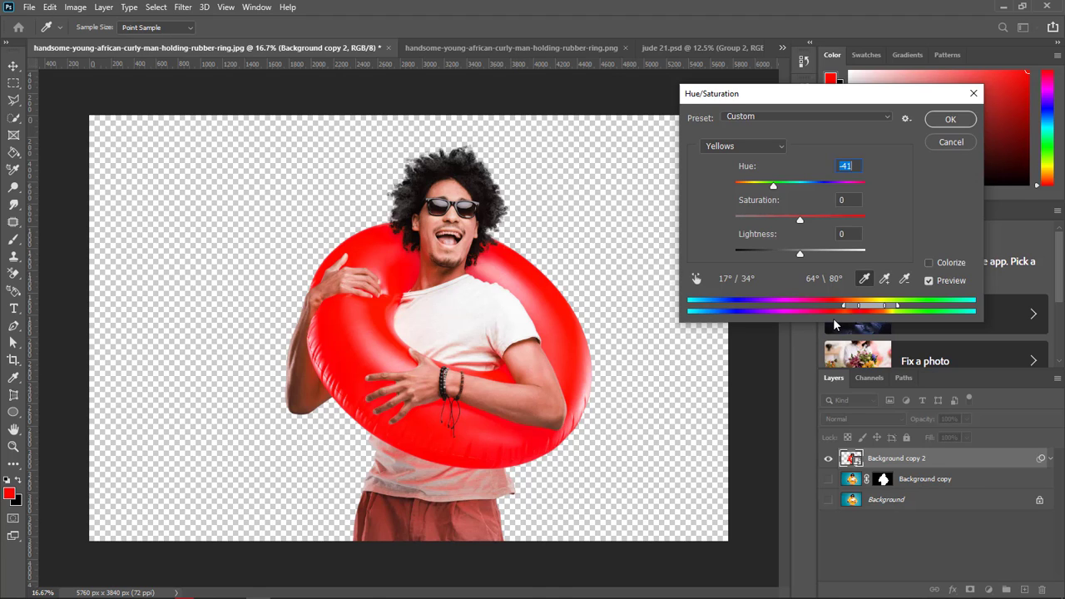
pyautogui.hotkey('ctrl', 'z')
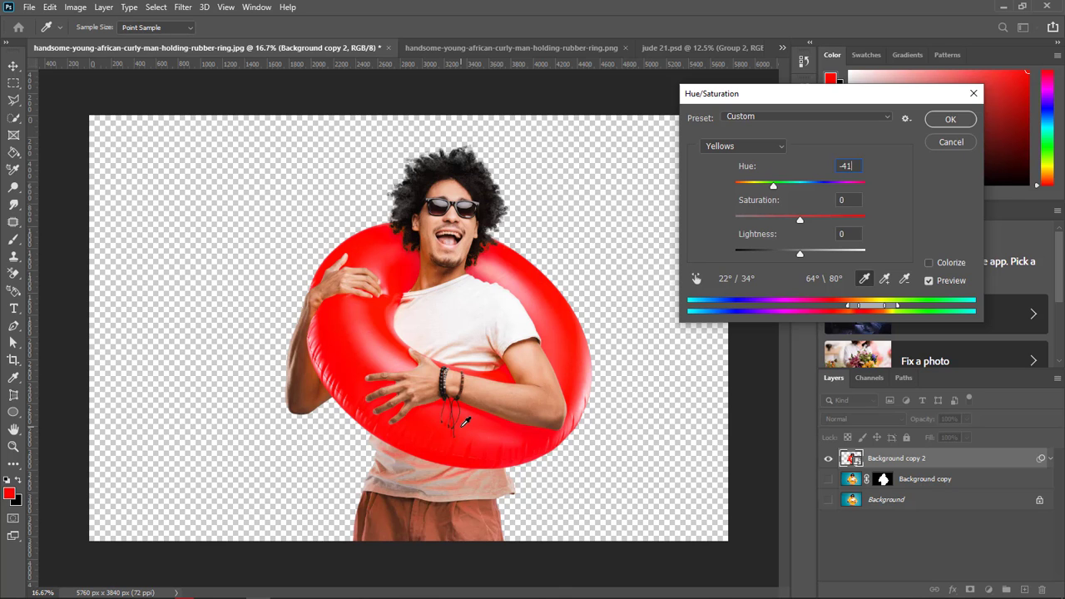
# Apply the Hue/Saturation adjustment and compare the image with the smart filters hidden and shown.
pyautogui.scroll(2, 466, 422)
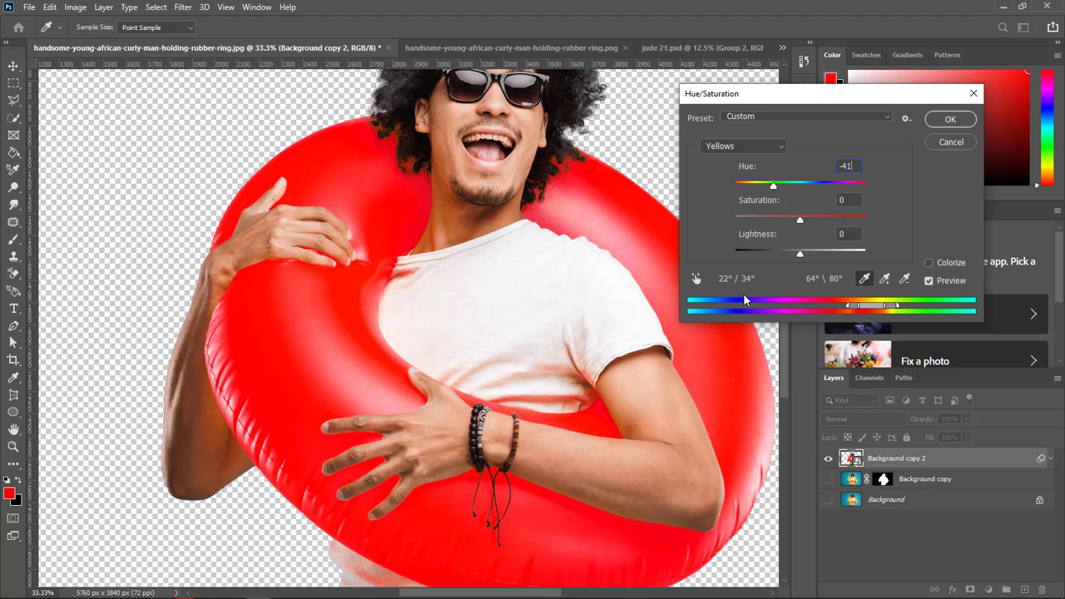
pyautogui.click(950, 119)
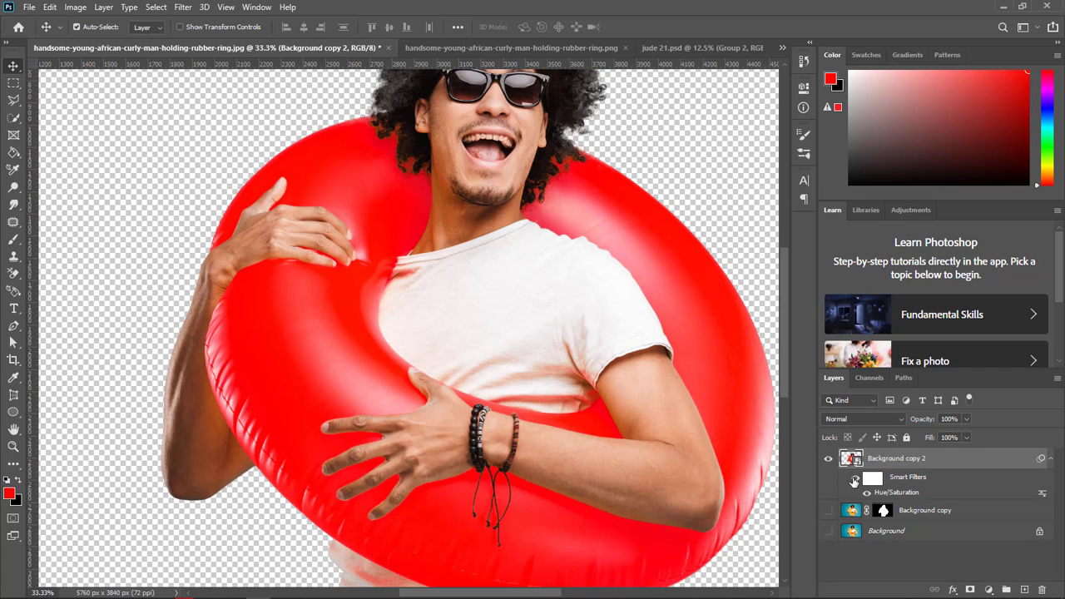
pyautogui.click(852, 479)
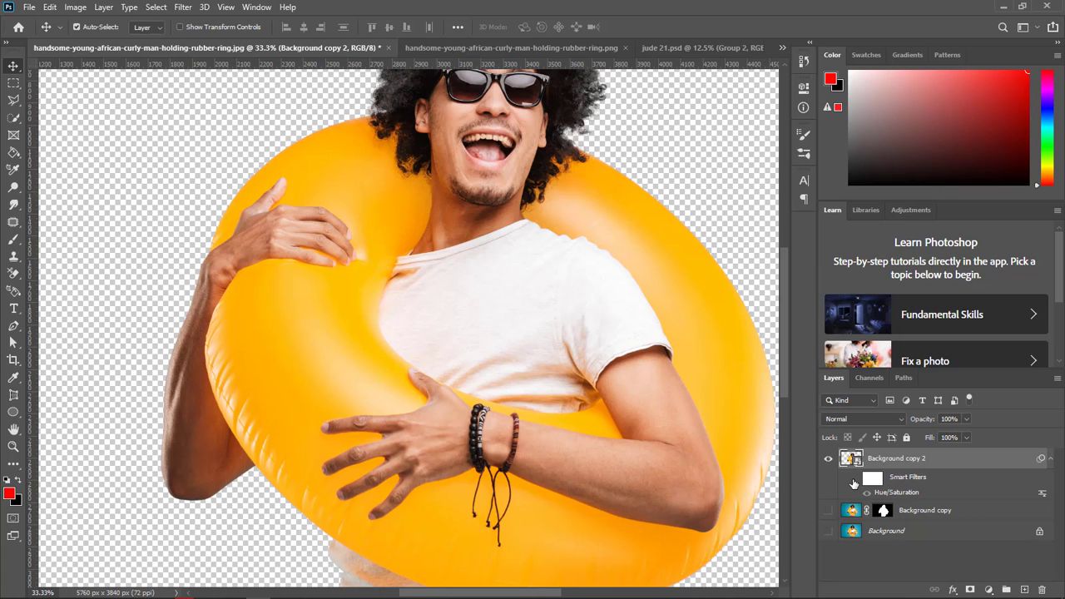
pyautogui.click(855, 479)
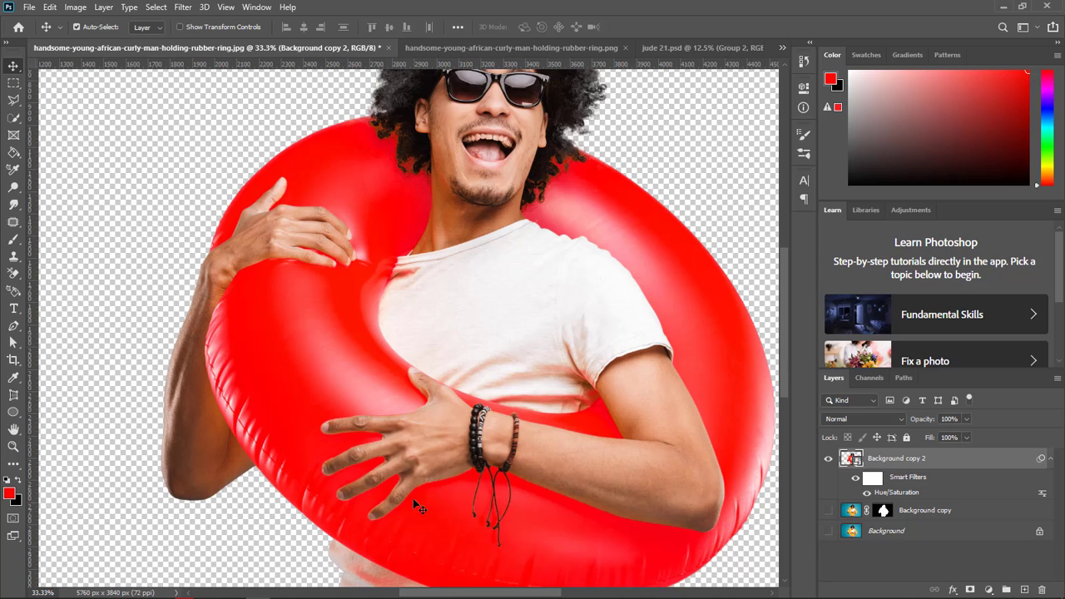
pyautogui.hotkey('ctrl', ';')
pyautogui.hotkey('ctrl', '-')
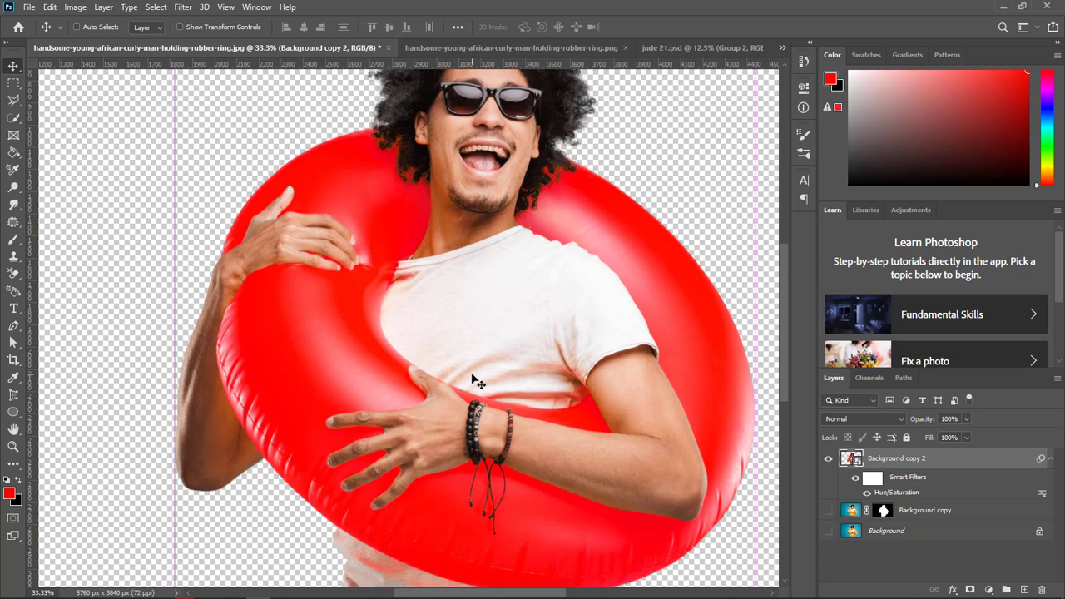
pyautogui.hotkey('ctrl', '-')
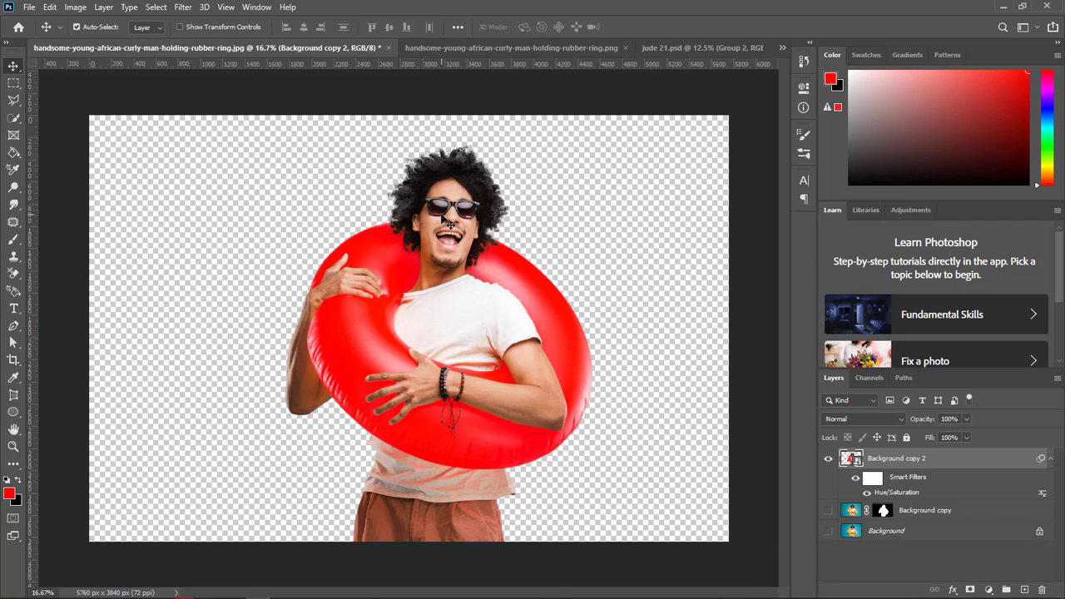
pyautogui.moveTo(426, 594)
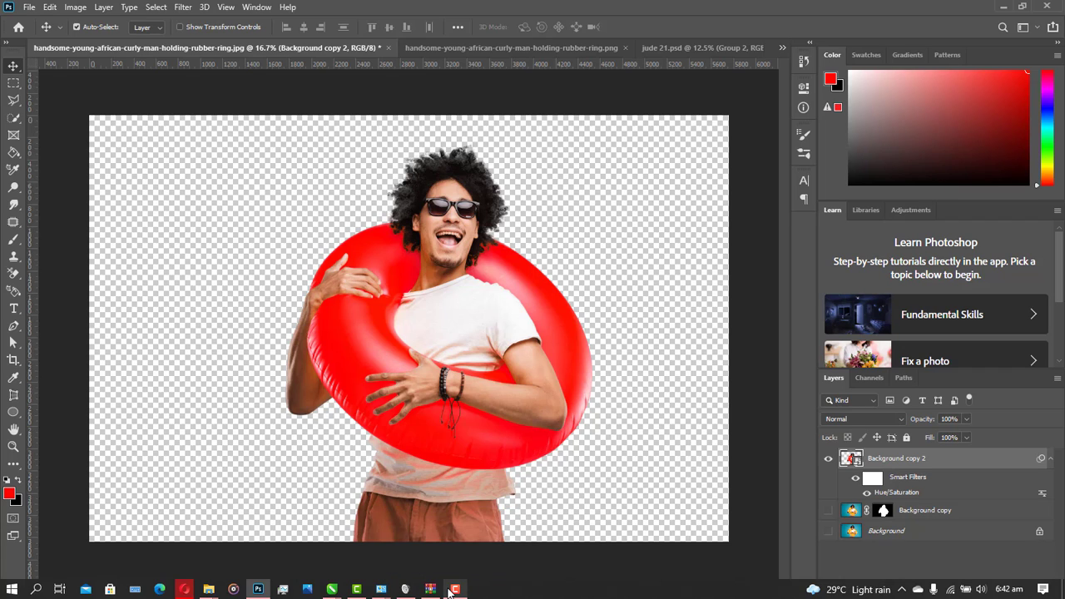
pyautogui.click(449, 591)
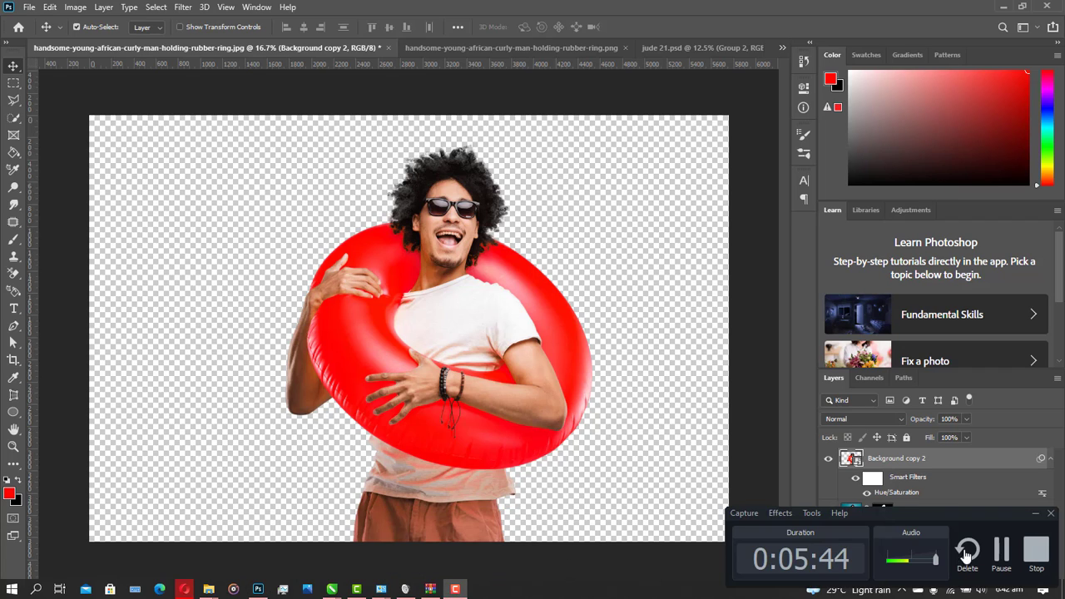
pyautogui.click(1037, 553)
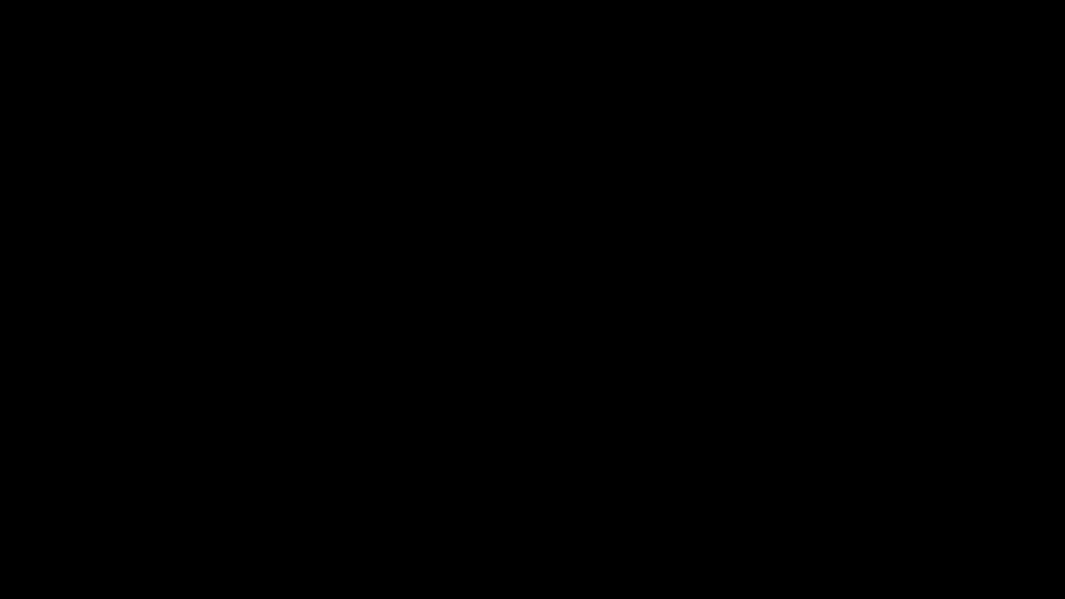